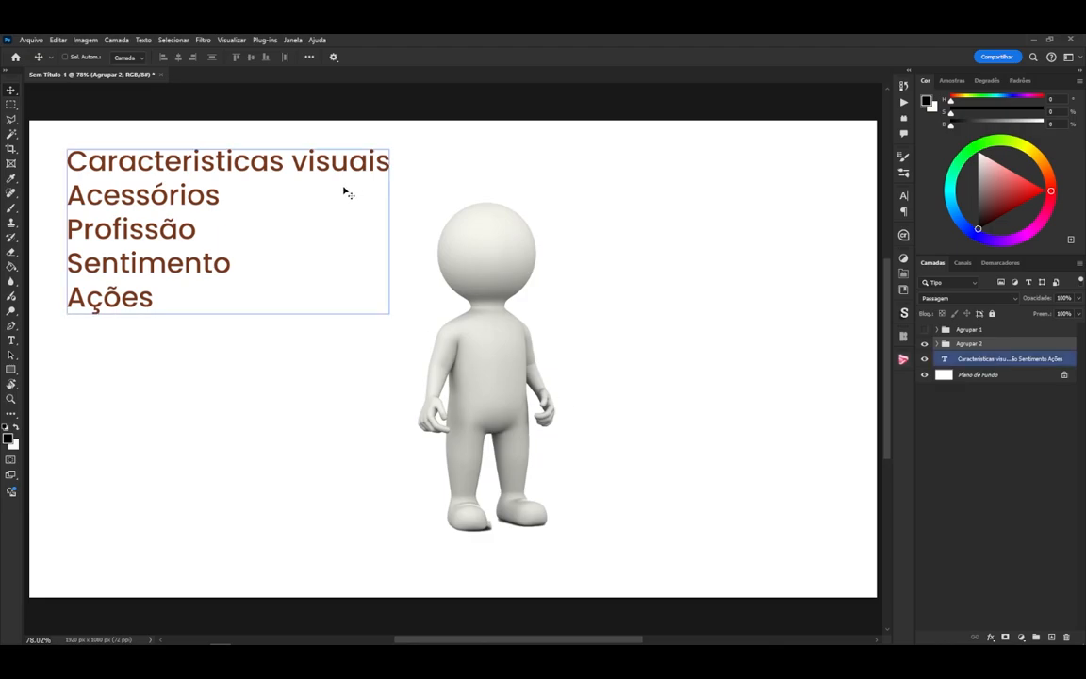
Expand the Agrupar 2 group, select its Camada 1 layer and activate the Ellipse shape tool
{"action": "left_click", "coordinate": [367, 494]}
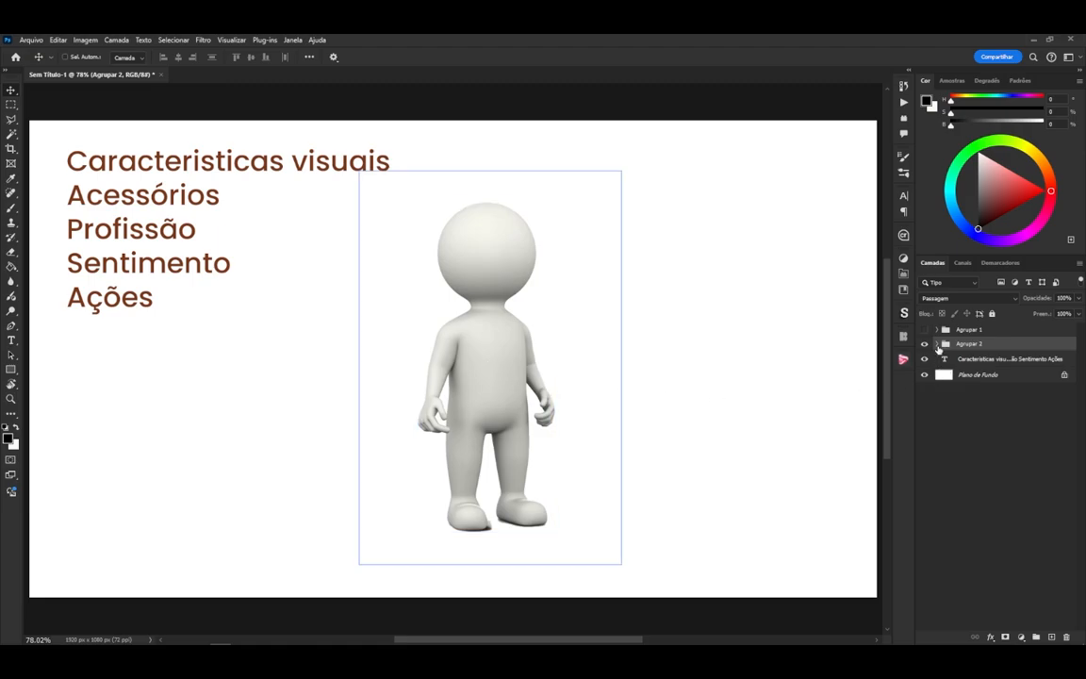
{"action": "left_click", "coordinate": [937, 344]}
{"action": "left_click", "coordinate": [982, 359]}
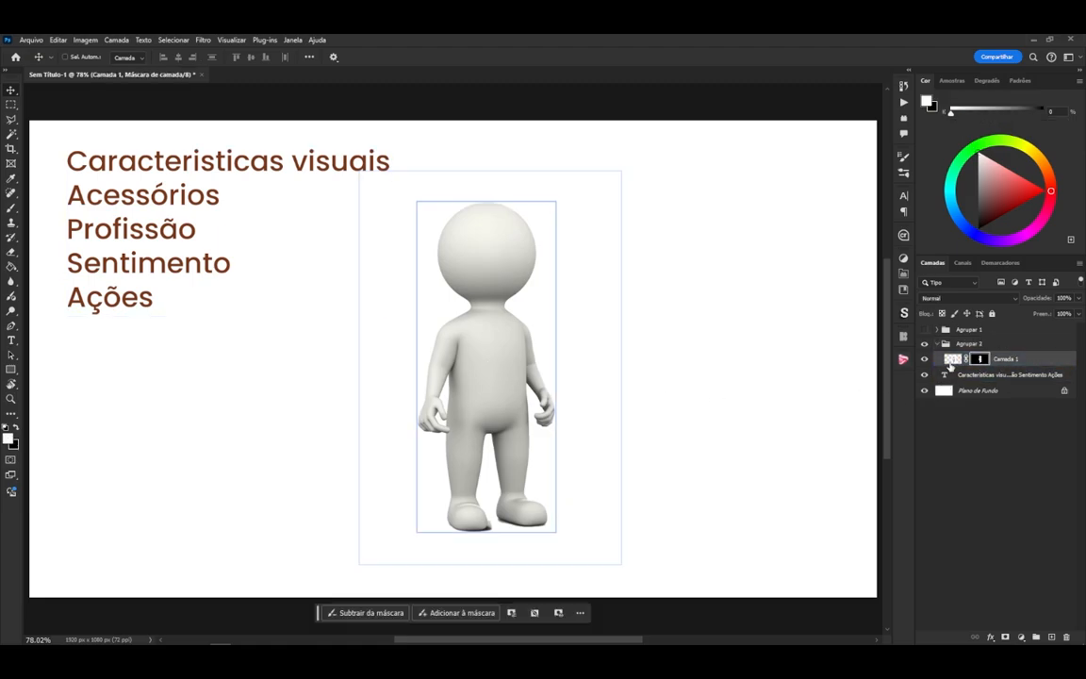
{"action": "right_click", "coordinate": [14, 373]}
{"action": "left_click", "coordinate": [62, 374]}
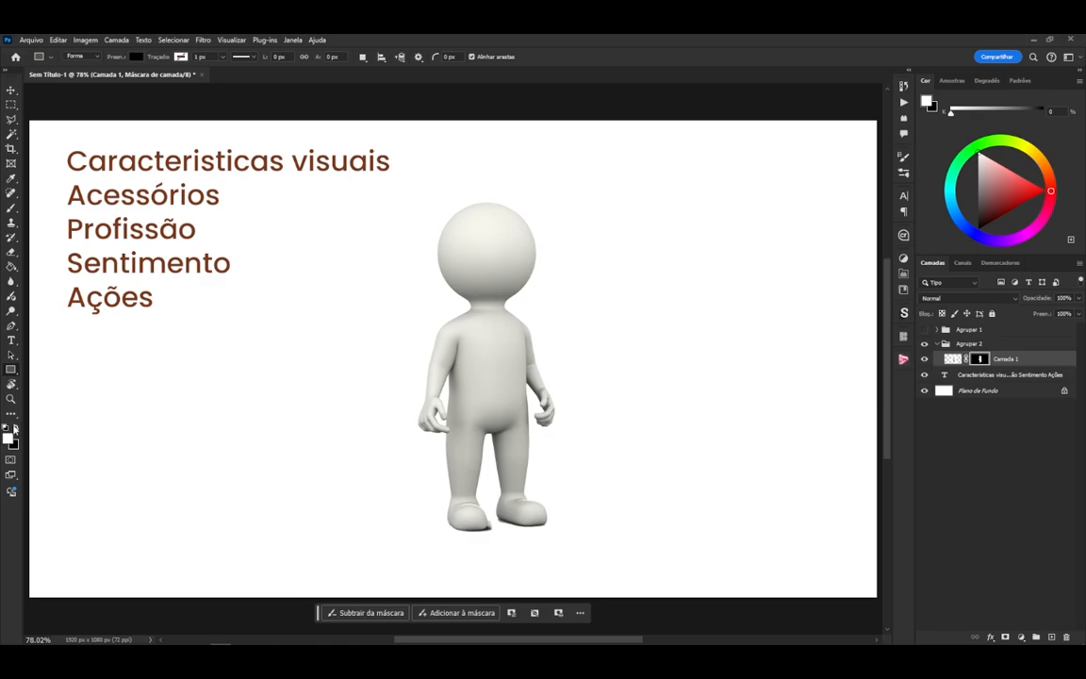
{"action": "key", "text": "shift+u"}
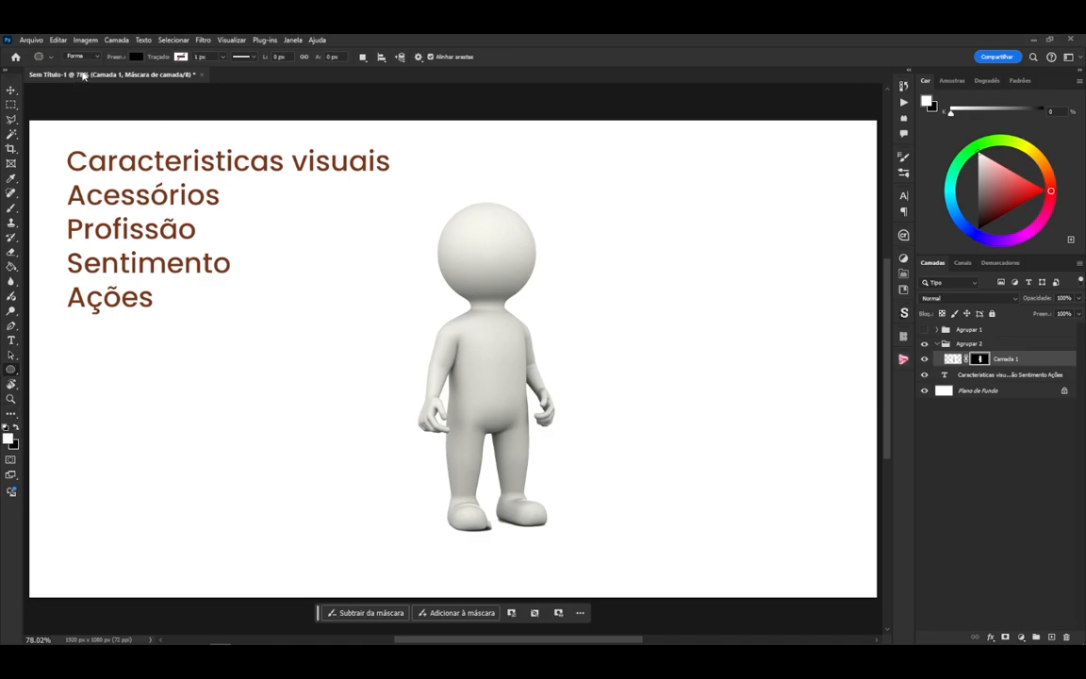
Set the ellipse stroke colour to red fd0000 and the shape fill to none
{"action": "left_click", "coordinate": [137, 58]}
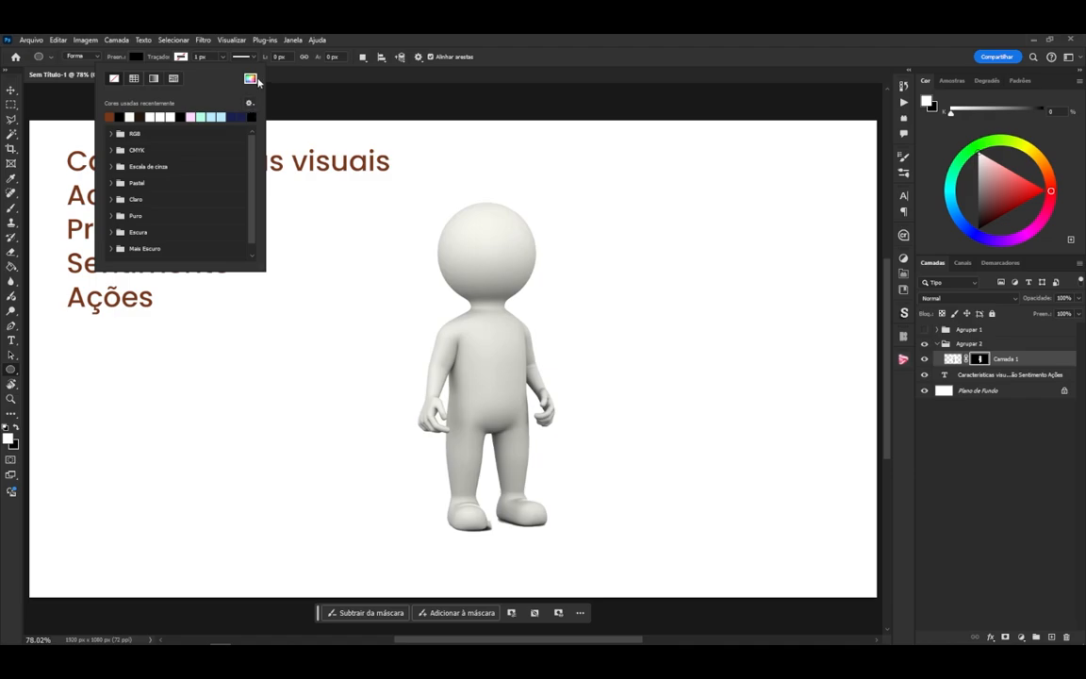
{"action": "left_click", "coordinate": [249, 78]}
{"action": "left_click", "coordinate": [727, 335]}
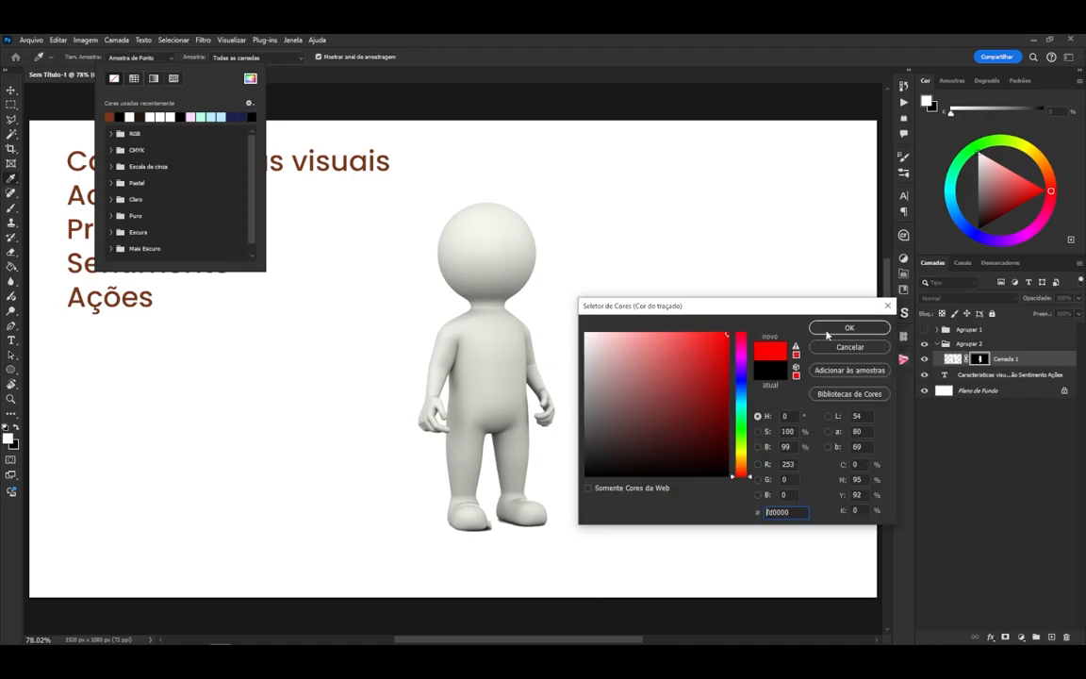
{"action": "left_click", "coordinate": [830, 328]}
{"action": "left_click", "coordinate": [138, 57]}
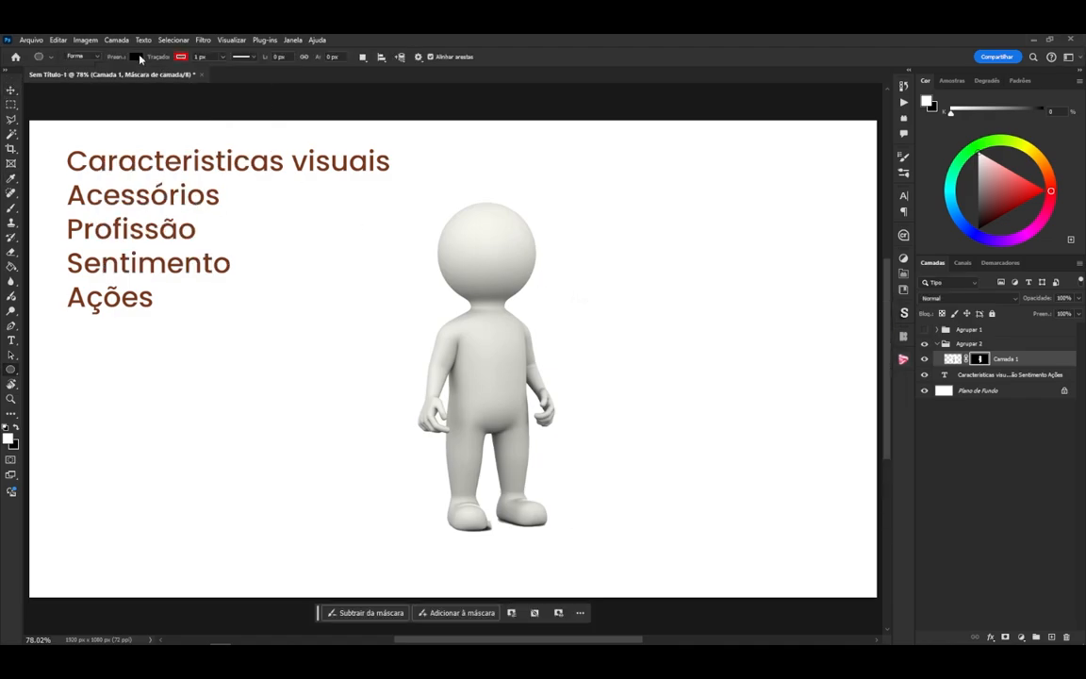
{"action": "left_click", "coordinate": [138, 56]}
{"action": "left_click", "coordinate": [70, 80]}
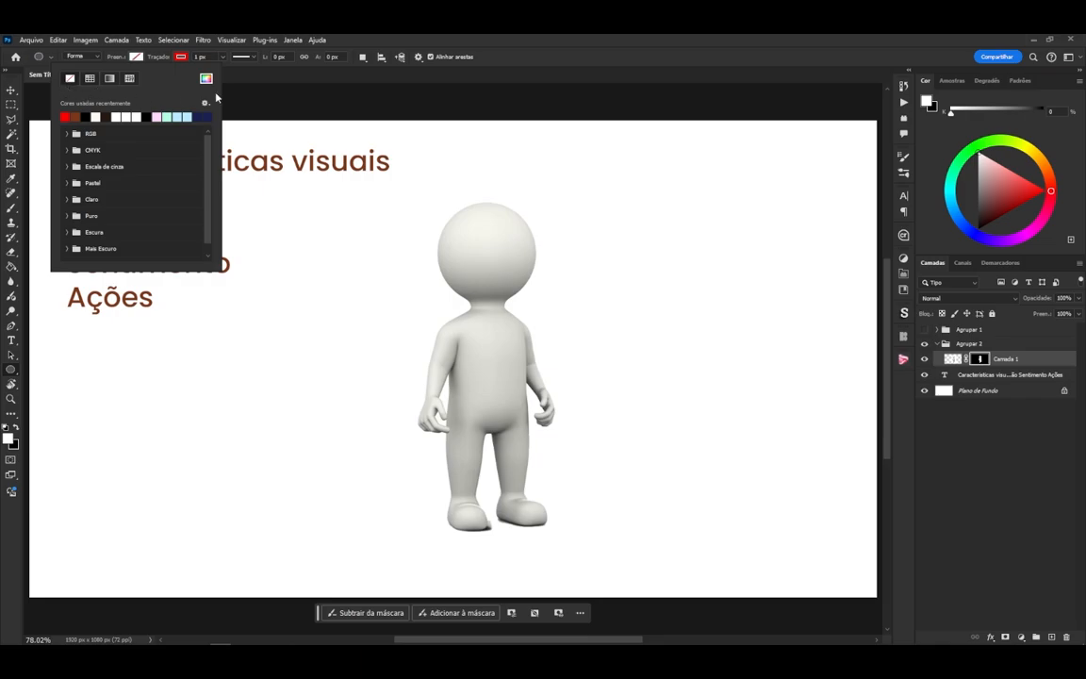
{"action": "left_click", "coordinate": [544, 46]}
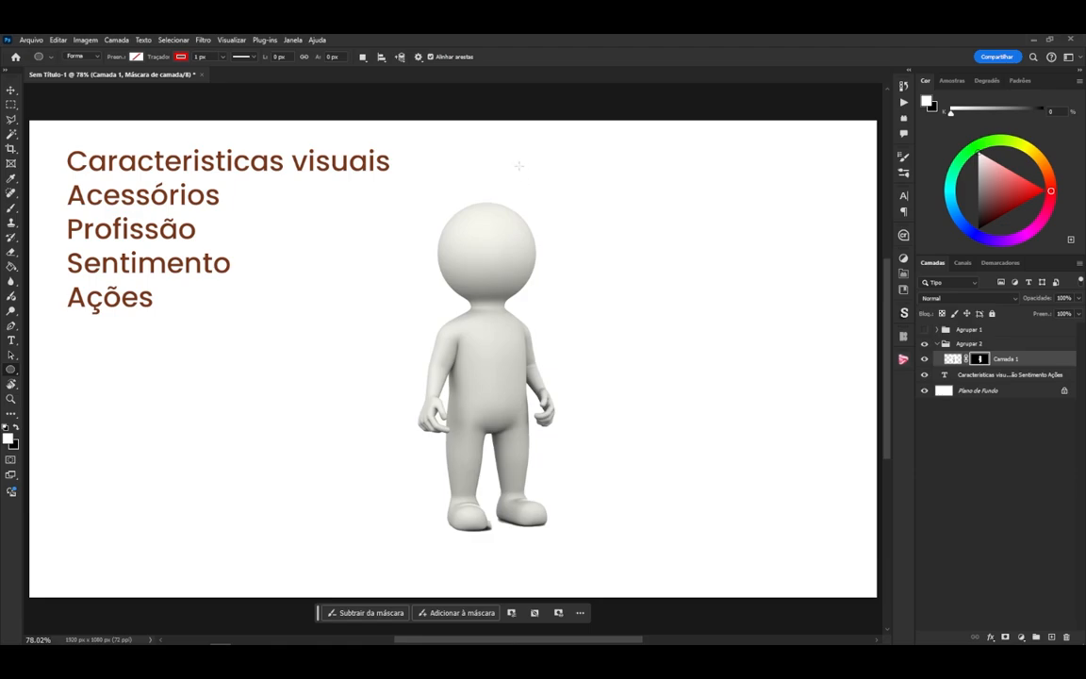
Draw an ellipse of about 361 × 285 px around the figure's head and one of about 456 × 306 px around its torso and arms
{"action": "left_click_drag", "start_coordinate": [411, 184], "coordinate": [570, 309]}
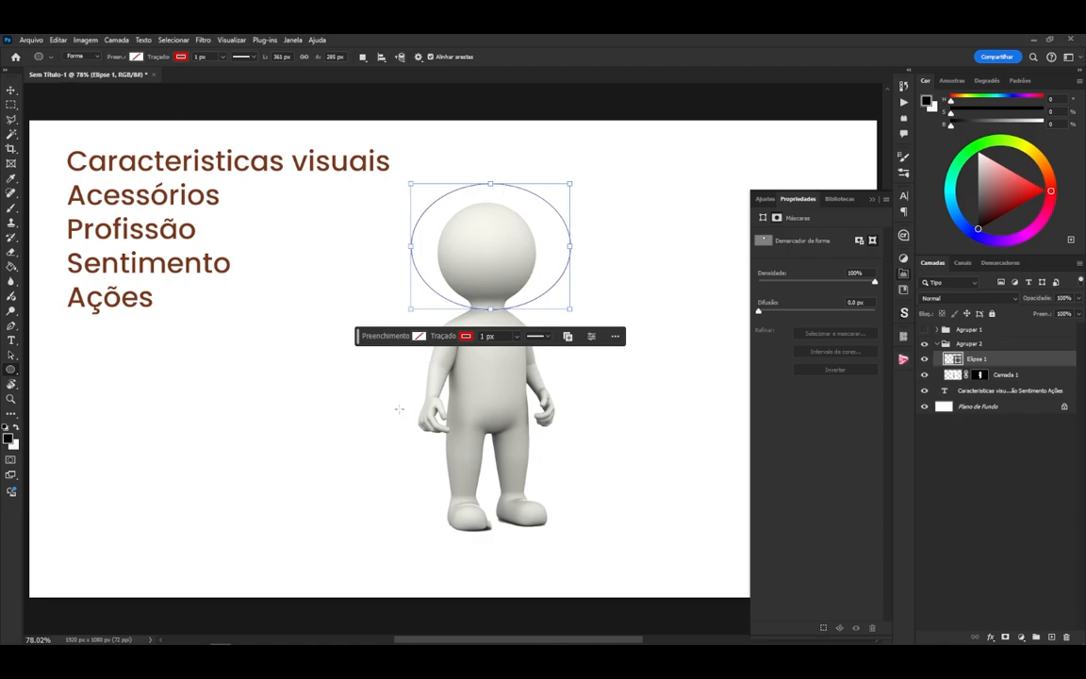
{"action": "left_click", "coordinate": [381, 297]}
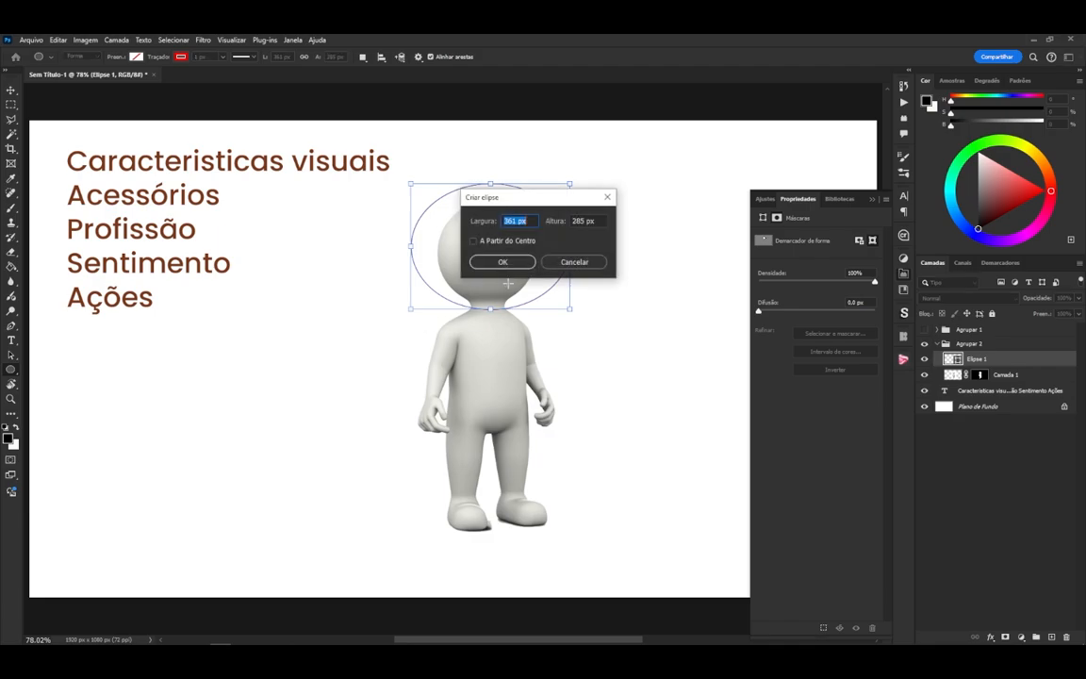
{"action": "left_click", "coordinate": [571, 263]}
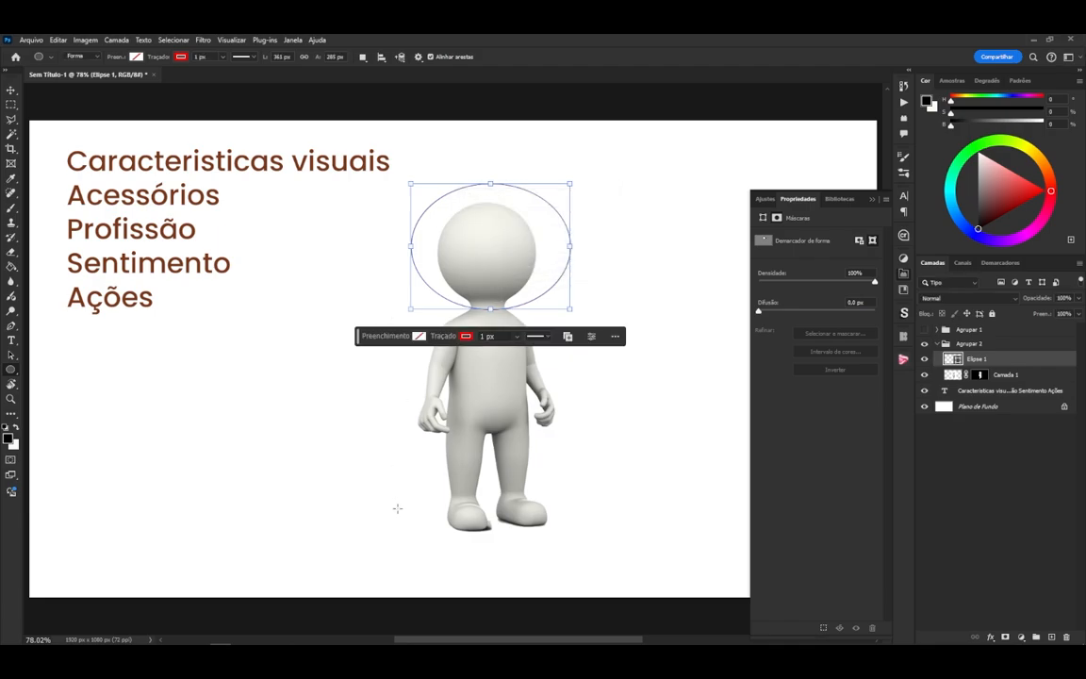
{"action": "left_click_drag", "start_coordinate": [393, 443], "coordinate": [593, 308]}
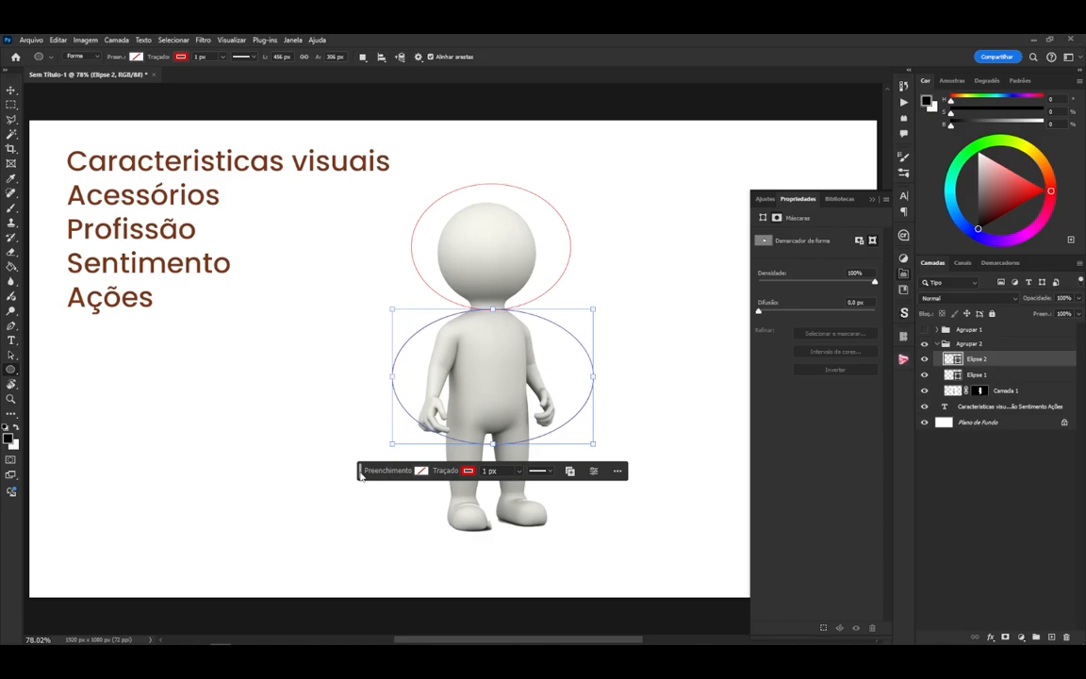
Draw an ellipse around the figure's legs and adjust it to about 404 × 328 px
{"action": "left_click_drag", "start_coordinate": [360, 475], "coordinate": [376, 157]}
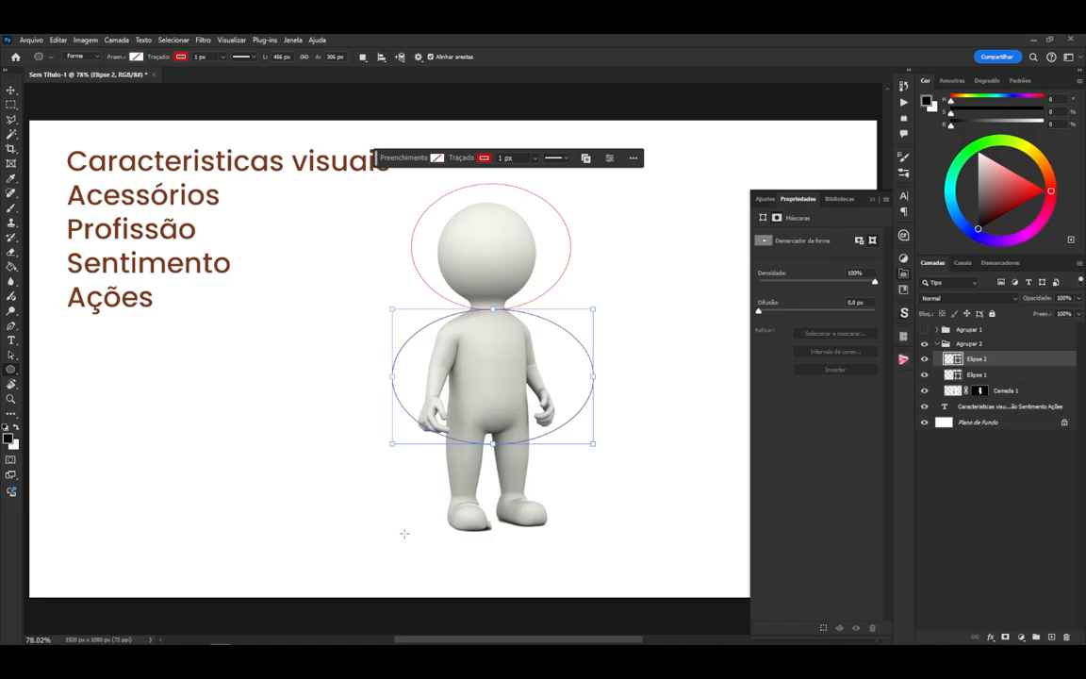
{"action": "left_click_drag", "start_coordinate": [401, 536], "coordinate": [594, 425]}
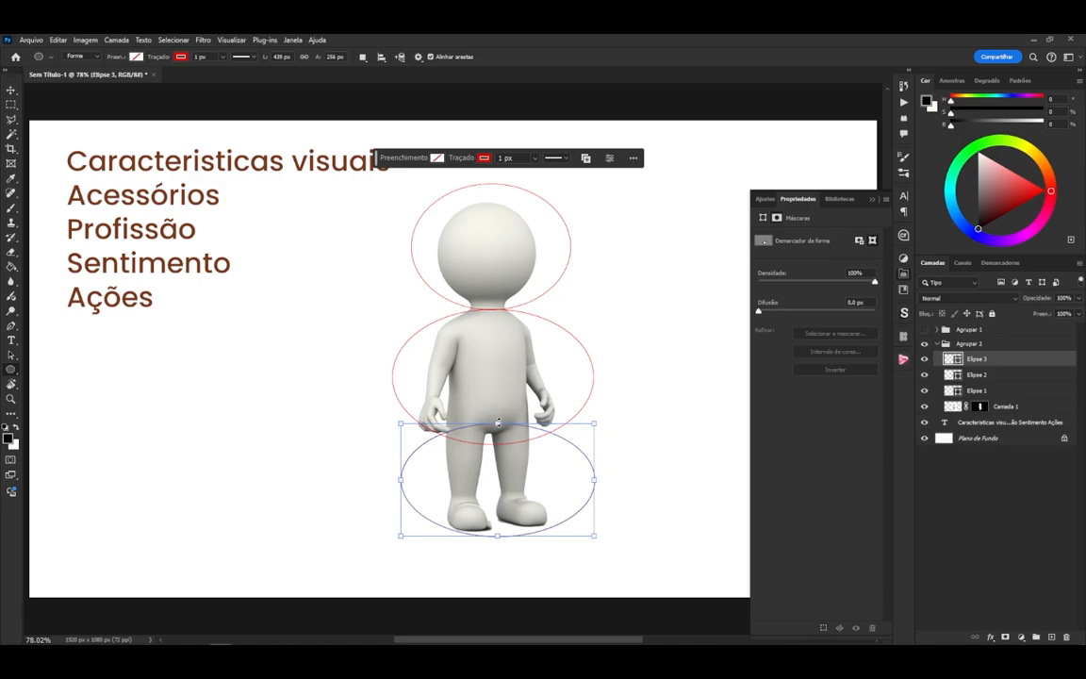
{"action": "left_click_drag", "start_coordinate": [498, 422], "coordinate": [498, 402]}
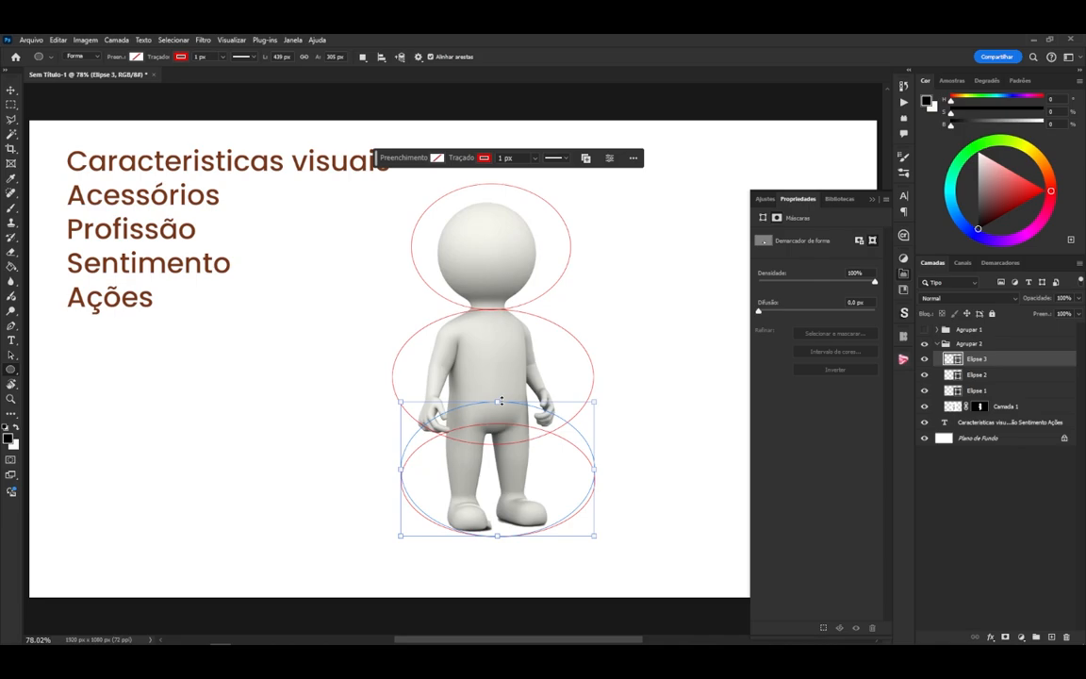
{"action": "left_click_drag", "start_coordinate": [496, 536], "coordinate": [497, 546]}
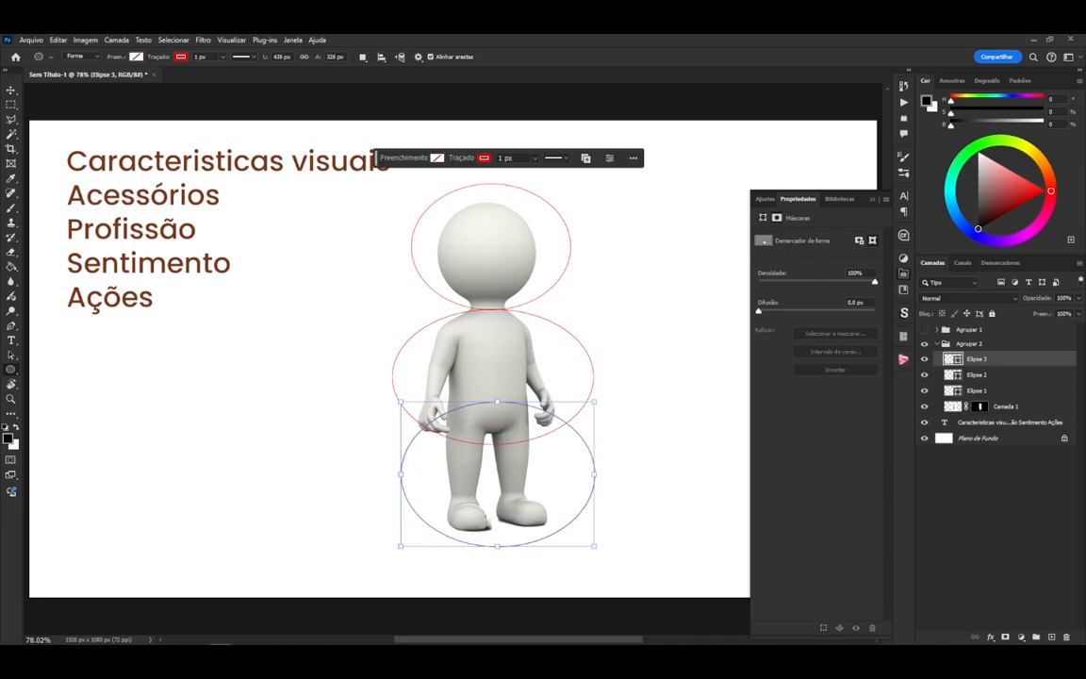
{"action": "left_click_drag", "start_coordinate": [594, 474], "coordinate": [581, 474]}
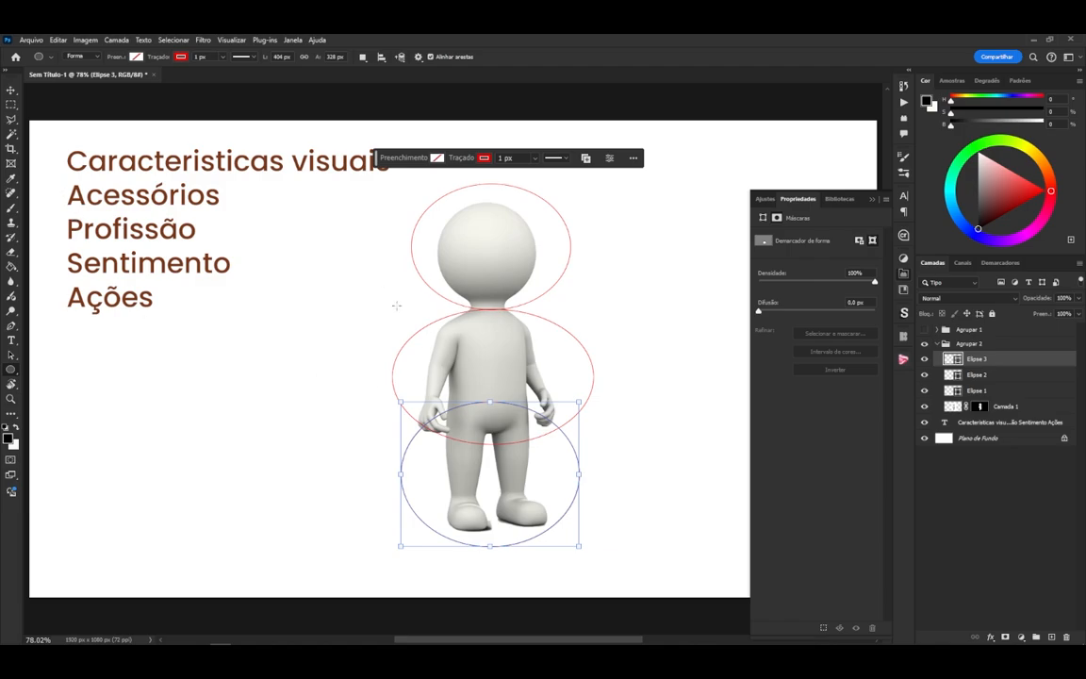
Draw a flat ellipse of about 265 × 48 px across the face, small ones around both wrists and one of about 151 × 68 px around the neck
{"action": "mouse_move", "coordinate": [432, 237]}
{"action": "left_mouse_down"}
{"action": "mouse_move", "coordinate": [566, 253]}
{"action": "mouse_move", "coordinate": [550, 257]}
{"action": "left_mouse_up"}
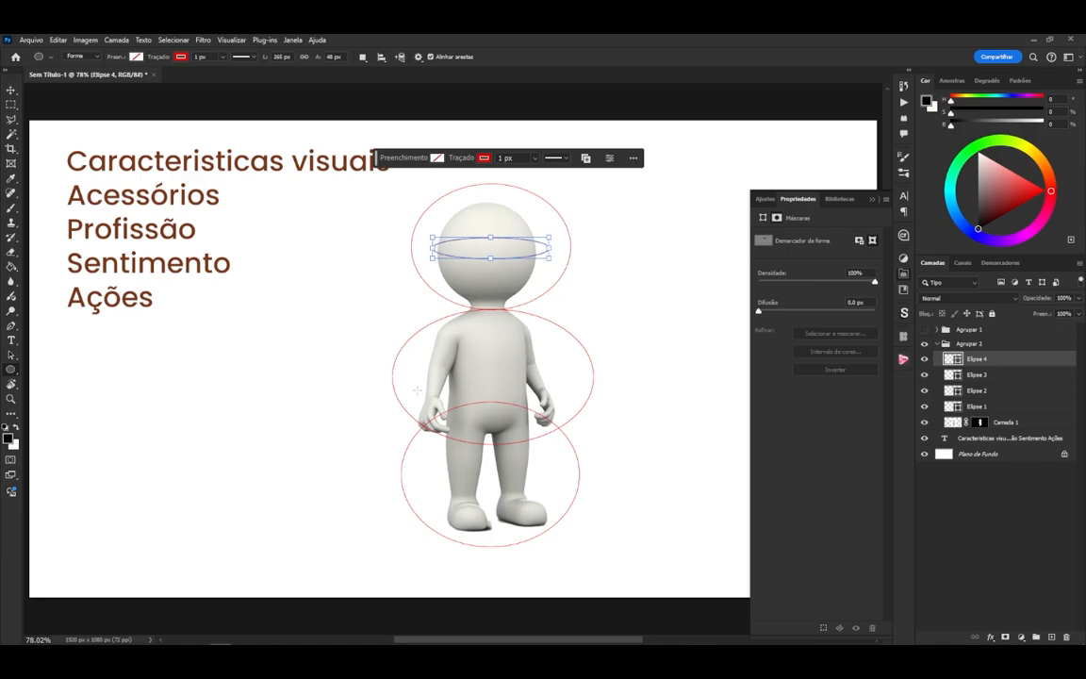
{"action": "left_click_drag", "start_coordinate": [413, 387], "coordinate": [461, 405]}
{"action": "left_click_drag", "start_coordinate": [531, 382], "coordinate": [565, 400]}
{"action": "left_click_drag", "start_coordinate": [460, 295], "coordinate": [528, 326]}
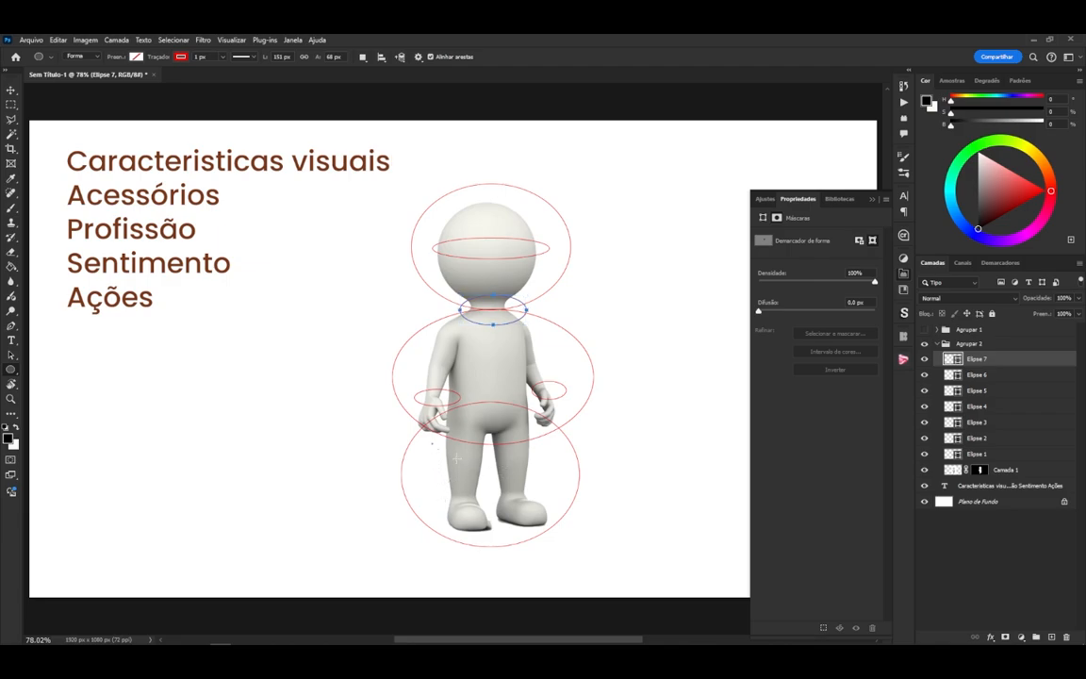
Ring one thigh, both feet and the top of the head with ellipses, the one on the head stretched to about 244 × 115 px
{"action": "left_click_drag", "start_coordinate": [430, 442], "coordinate": [493, 466]}
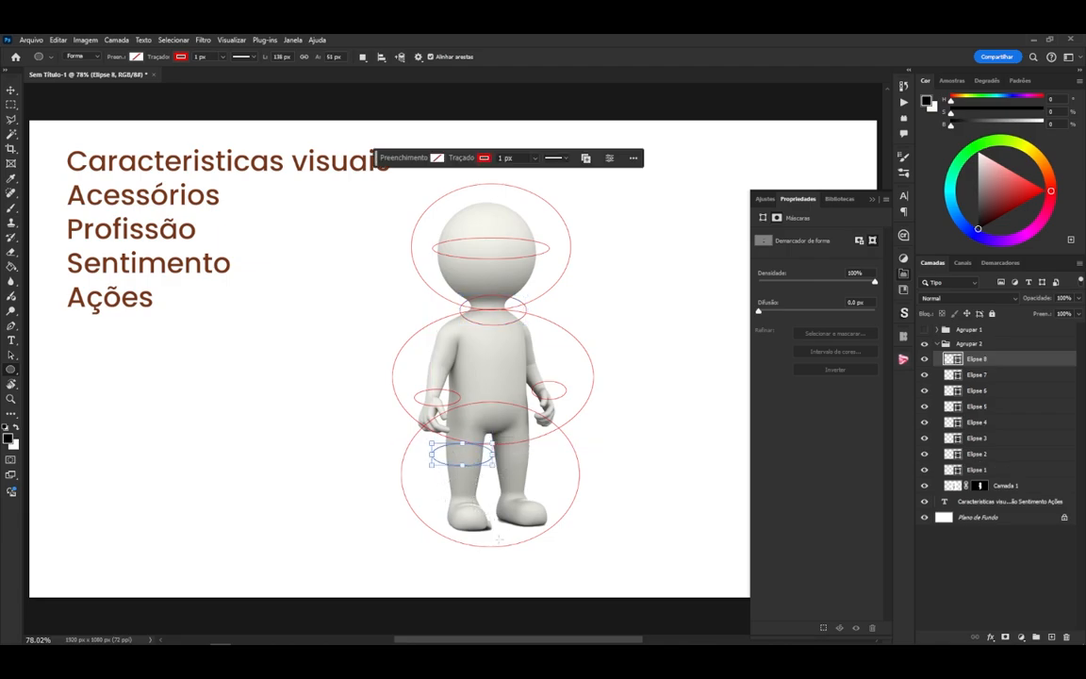
{"action": "left_click_drag", "start_coordinate": [492, 524], "coordinate": [559, 491]}
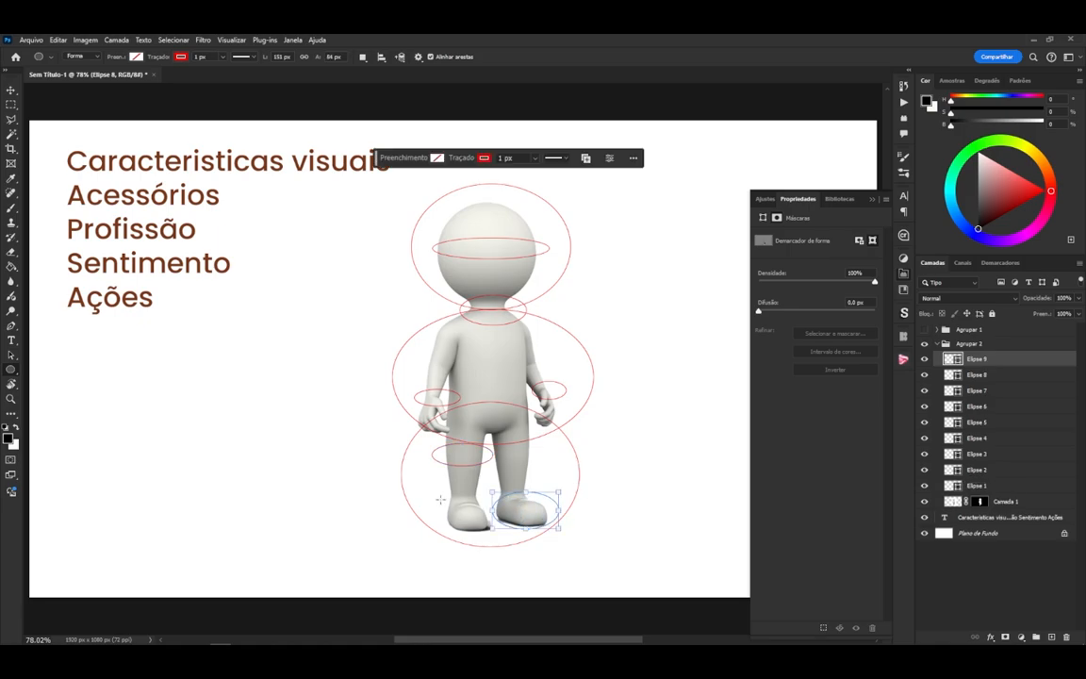
{"action": "left_click_drag", "start_coordinate": [430, 494], "coordinate": [493, 536]}
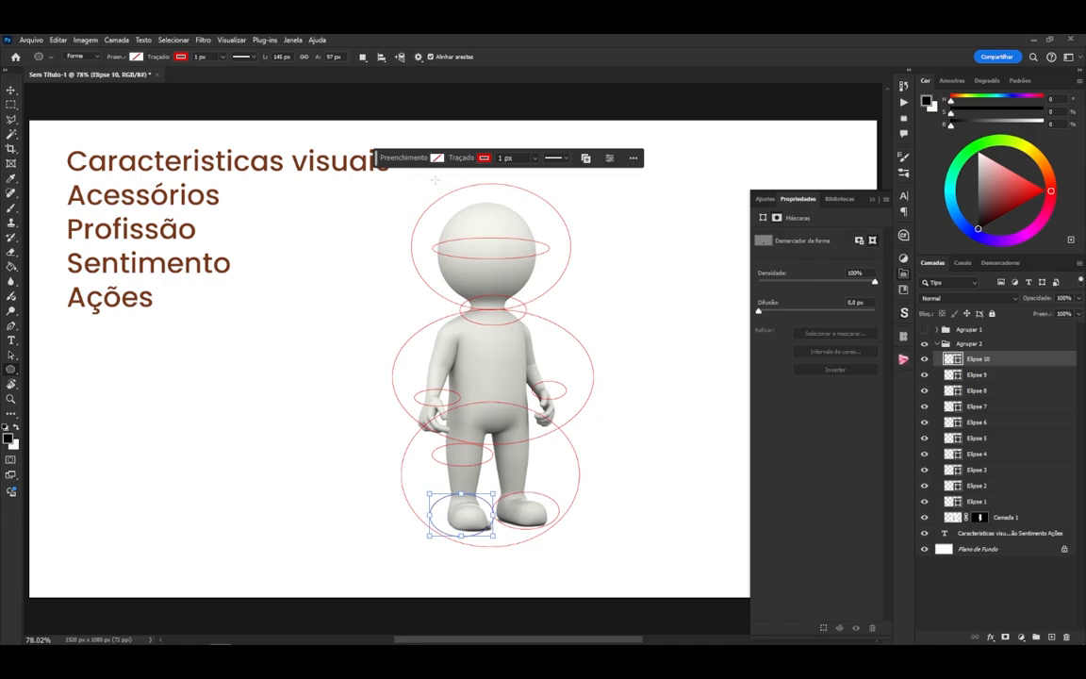
{"action": "left_click_drag", "start_coordinate": [435, 179], "coordinate": [541, 220]}
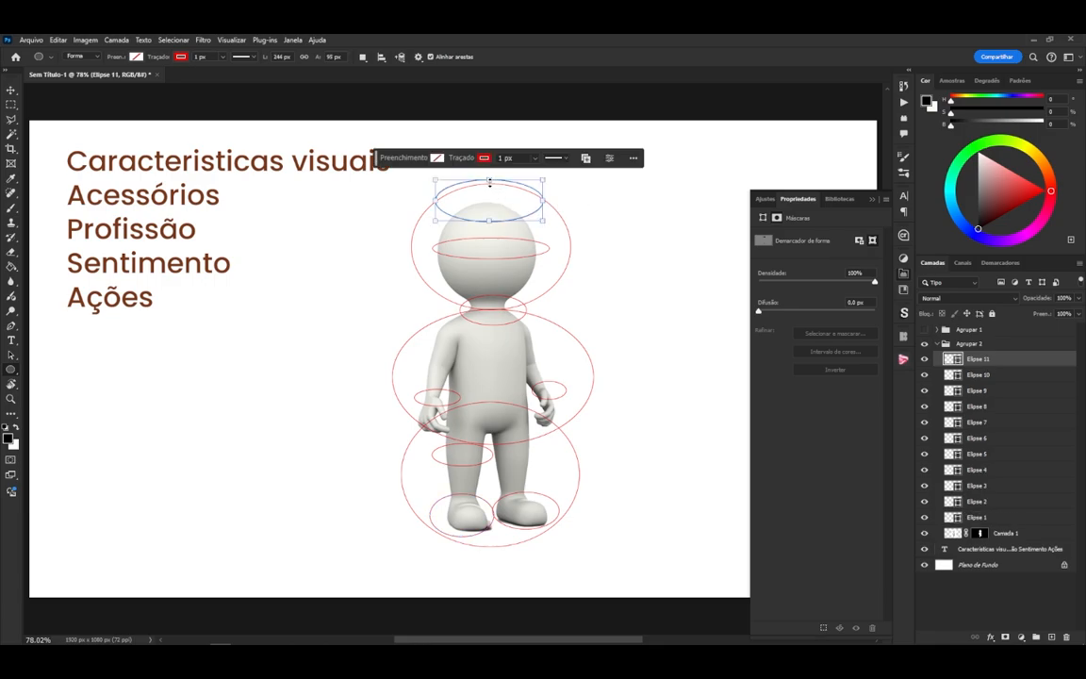
{"action": "left_click_drag", "start_coordinate": [488, 179], "coordinate": [488, 171]}
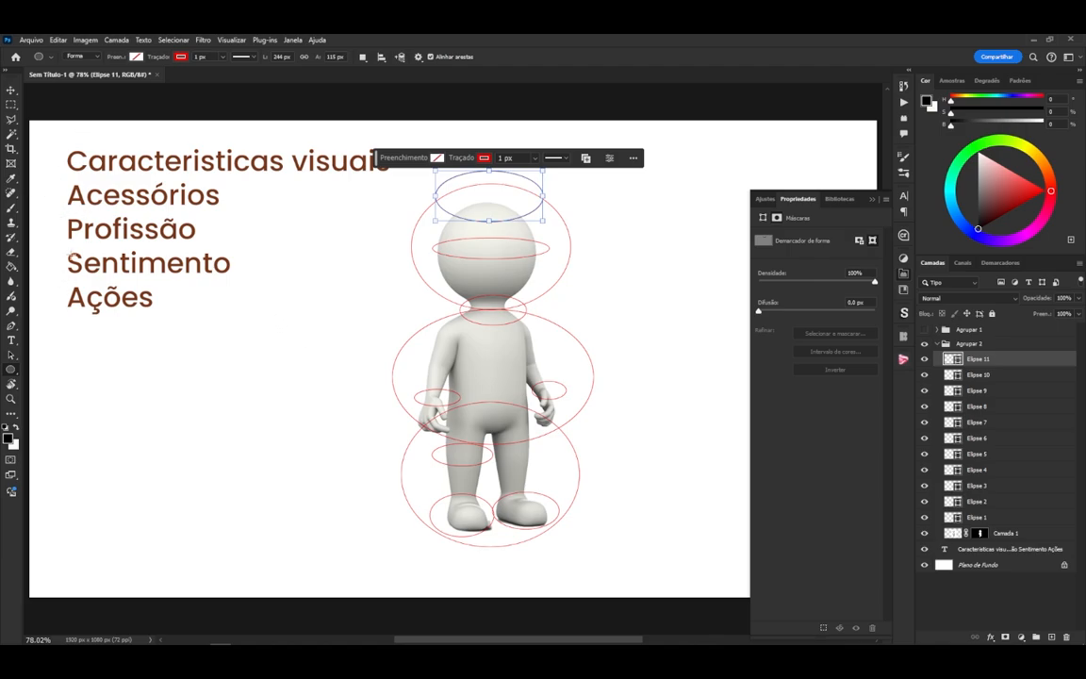
Circle the words Sentimento and Ações in the text list with ellipses of about 412 × 109 px and 279 × 124 px
{"action": "mouse_move", "coordinate": [52, 216]}
{"action": "left_mouse_down"}
{"action": "mouse_move", "coordinate": [264, 288]}
{"action": "mouse_move", "coordinate": [239, 289]}
{"action": "left_mouse_up"}
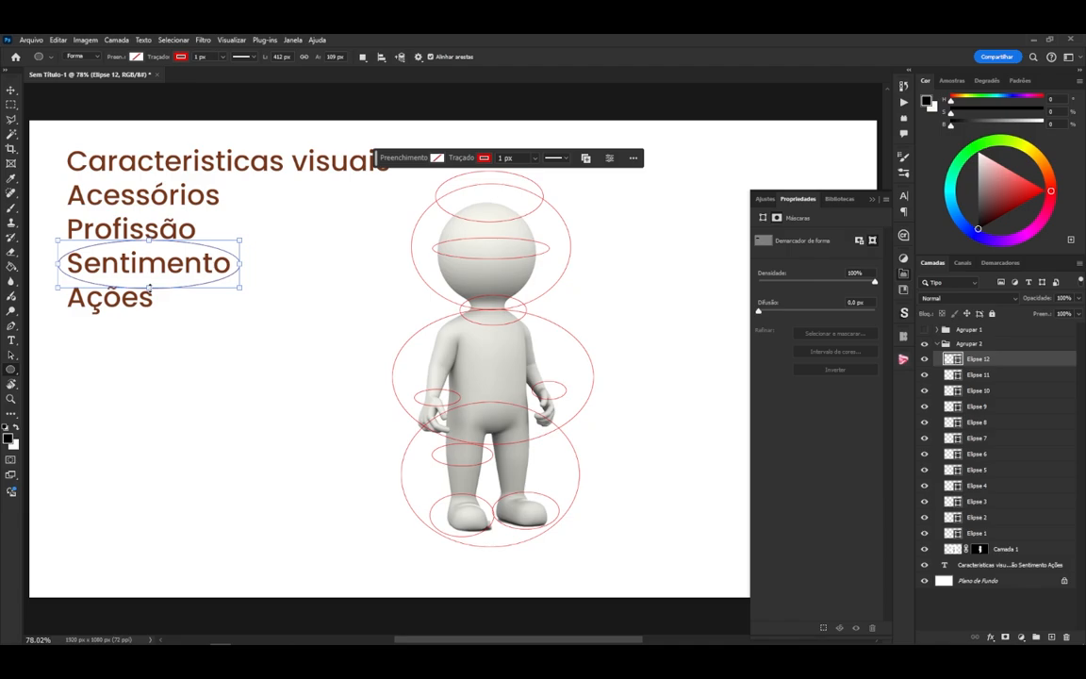
{"action": "left_click_drag", "start_coordinate": [53, 298], "coordinate": [179, 276]}
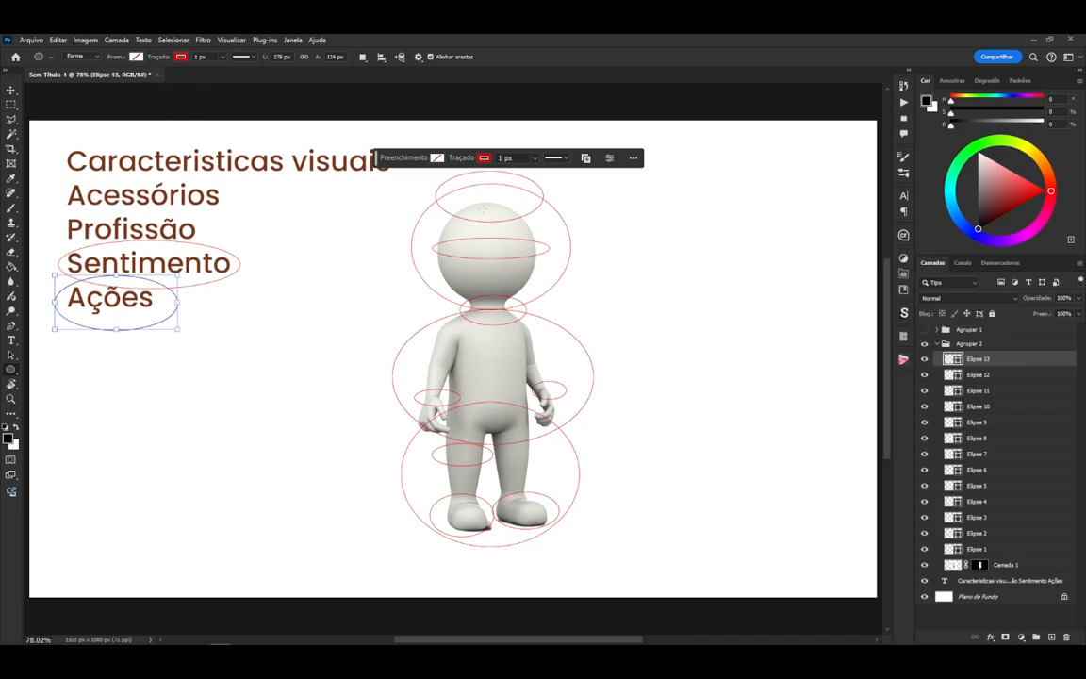
{"action": "left_click_drag", "start_coordinate": [373, 158], "coordinate": [369, 114]}
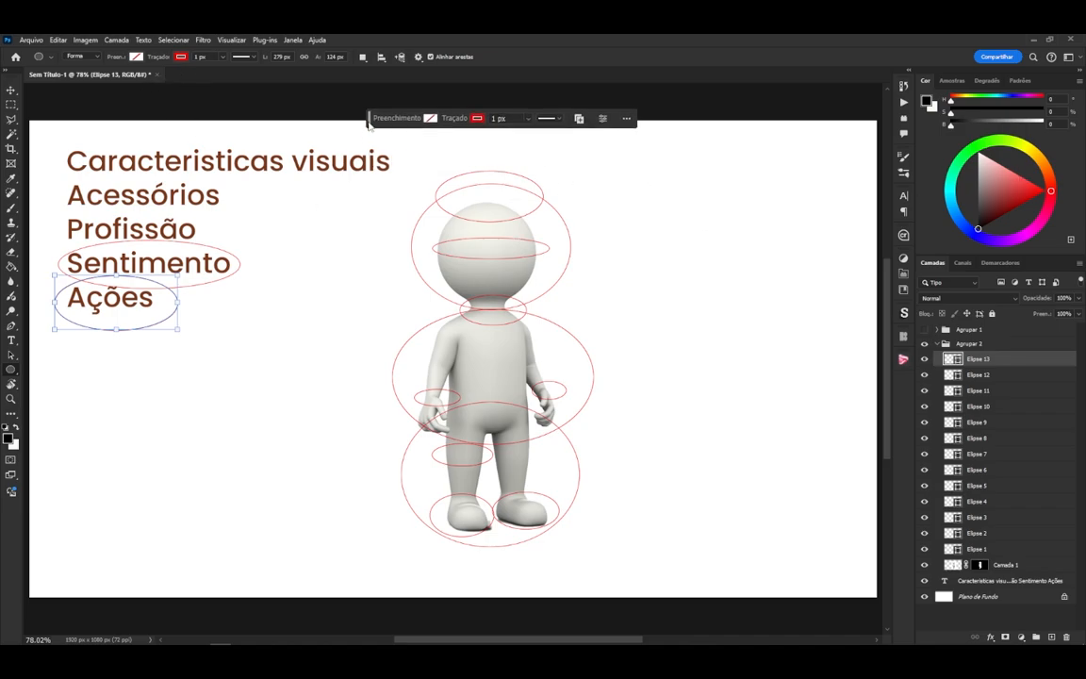
Collapse the Agrupar 2 group, hide it and show the Agrupar 1 group instead
{"action": "left_click", "coordinate": [935, 344]}
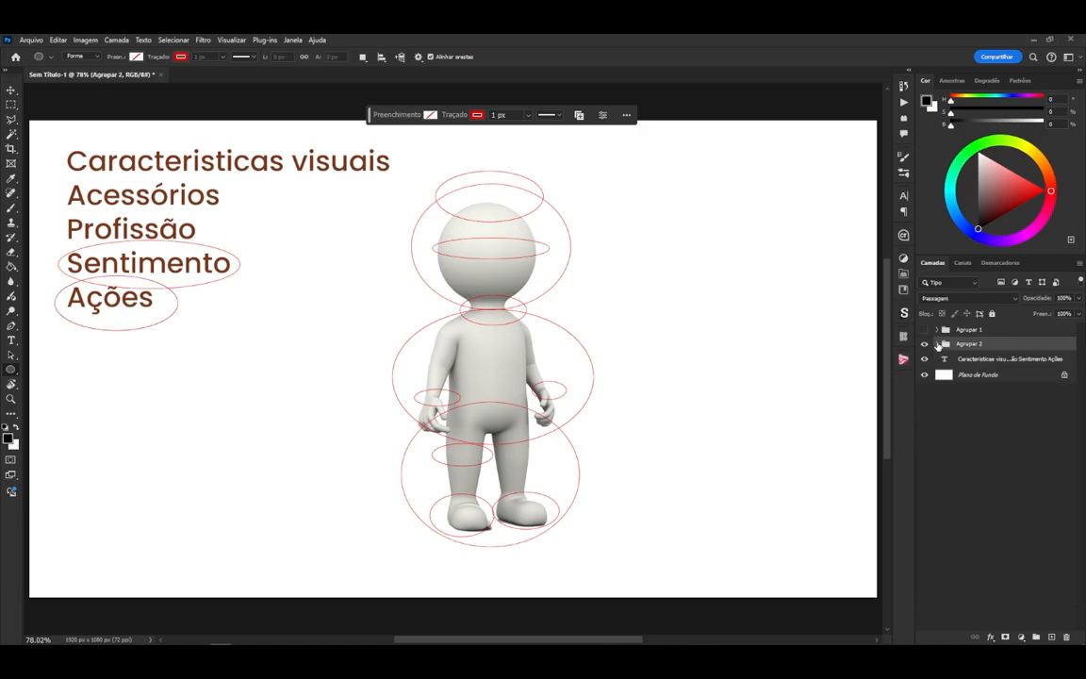
{"action": "left_click", "coordinate": [924, 345]}
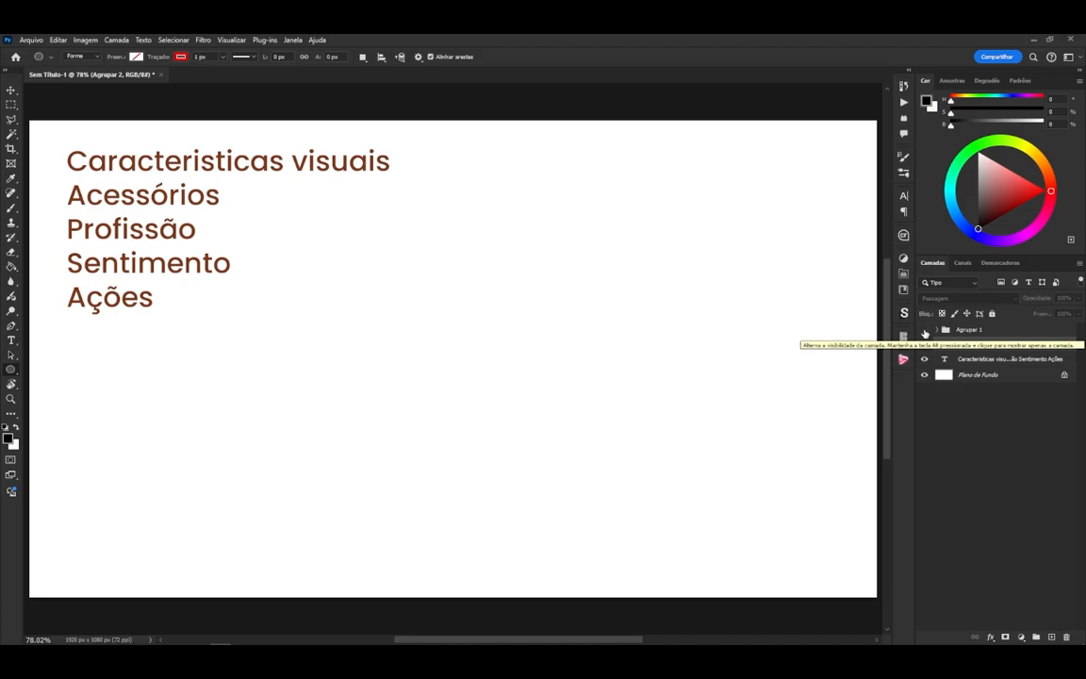
{"action": "left_click", "coordinate": [924, 344]}
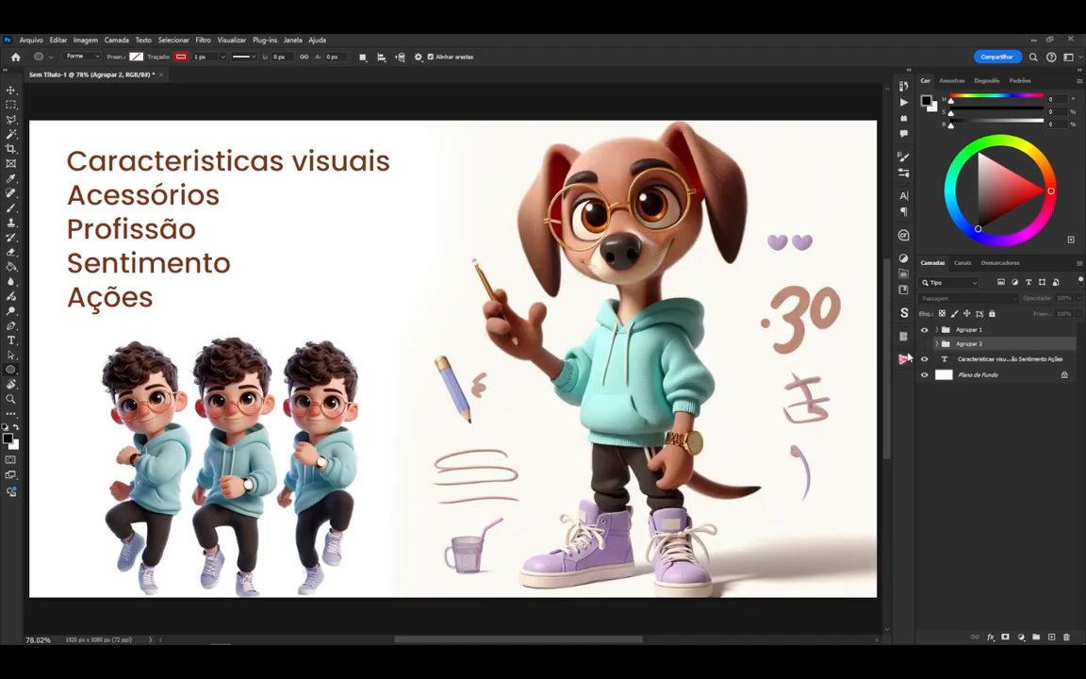